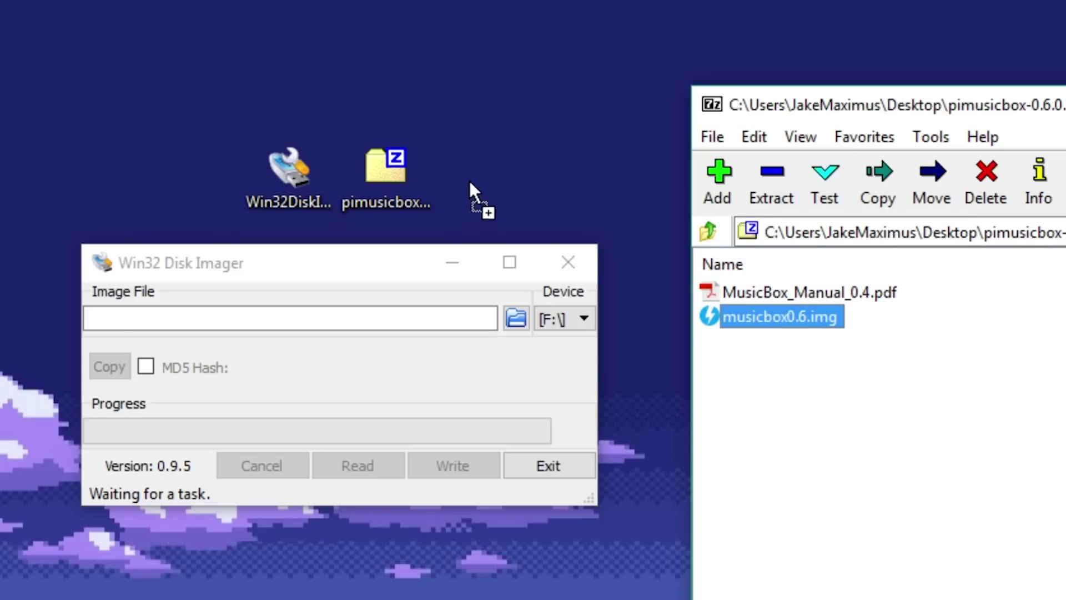
Step: Extract musicbox0.6.img from the pimusicbox archive to the desktop
drag(470, 183, 470, 185)
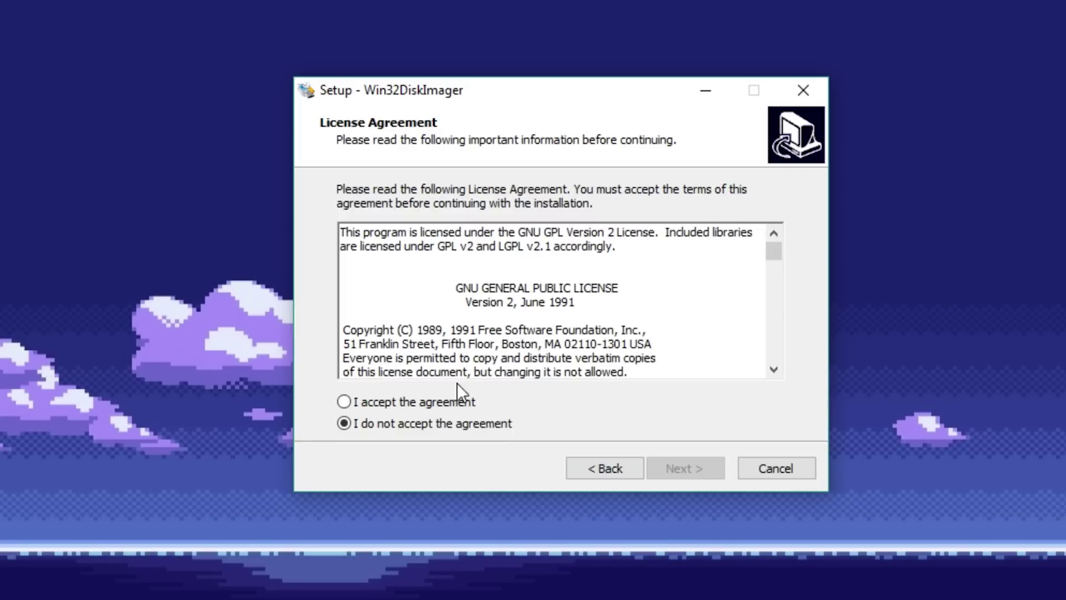
Step: Accept the Win32DiskImager license agreement and continue through setup with the default options up to the additional tasks
click(344, 402)
click(666, 477)
click(666, 476)
click(666, 476)
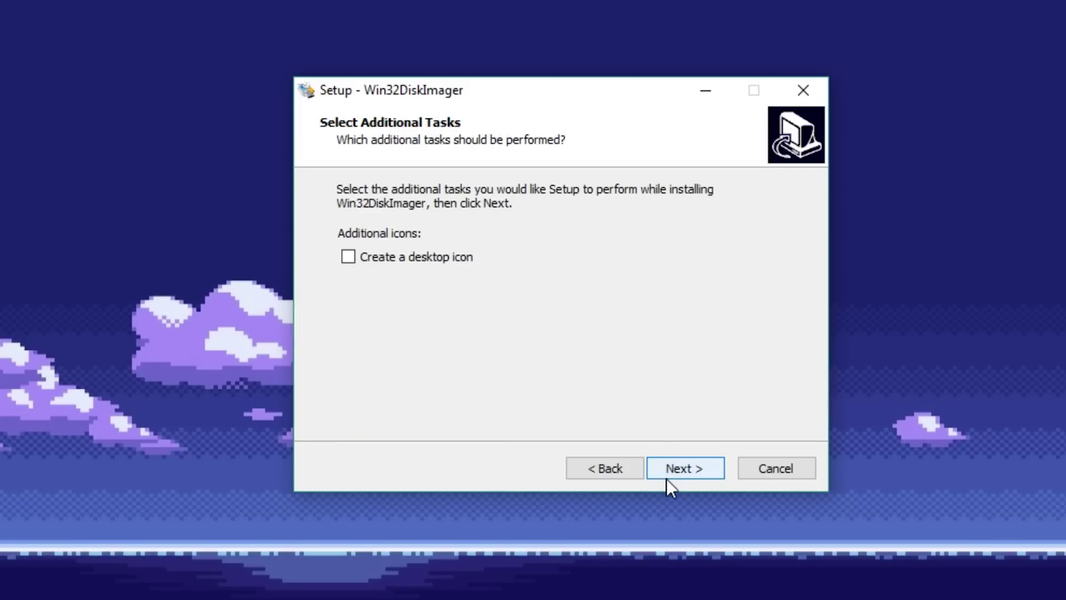
Step: Install Win32DiskImager and finish the setup wizard
click(683, 471)
click(605, 468)
click(349, 288)
click(685, 468)
click(709, 475)
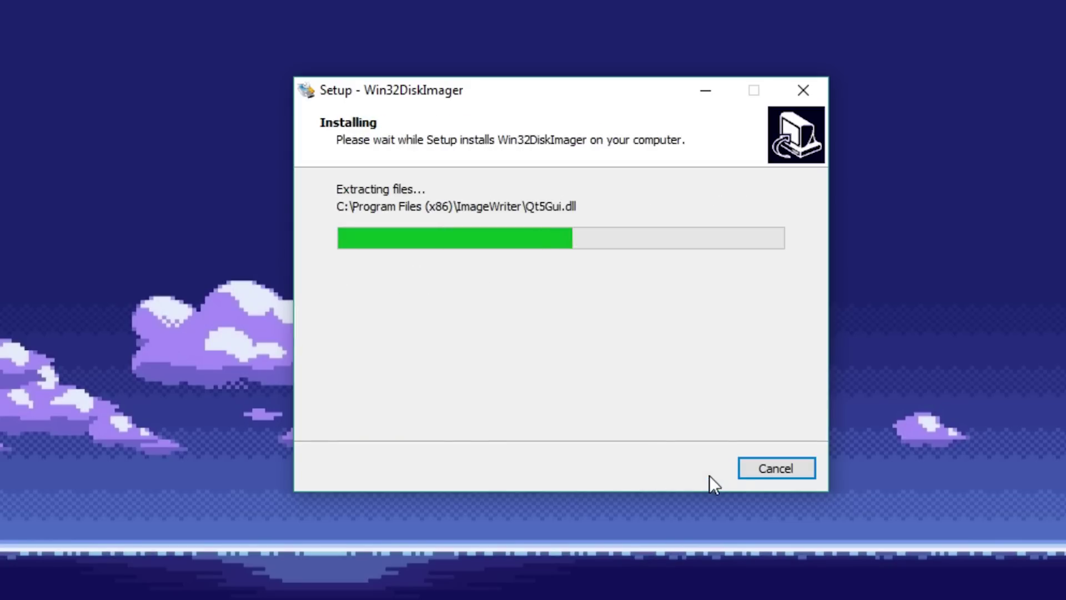
click(549, 277)
click(685, 469)
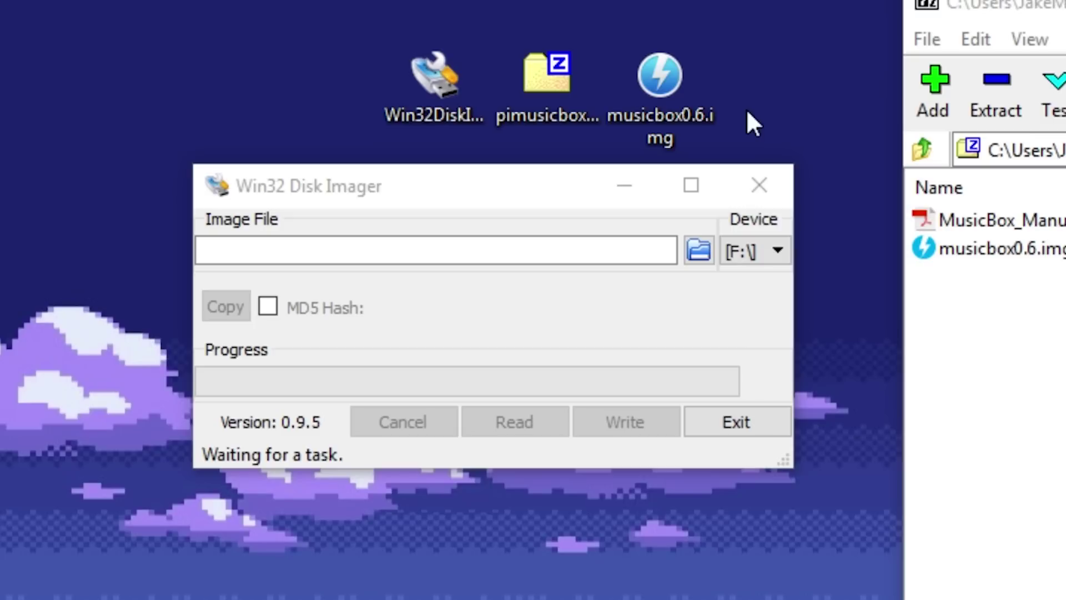
Step: Write the desktop image musicbox0.6.img to device N: in Win32 Disk Imager, confirm the overwrite, and exit the program
click(692, 252)
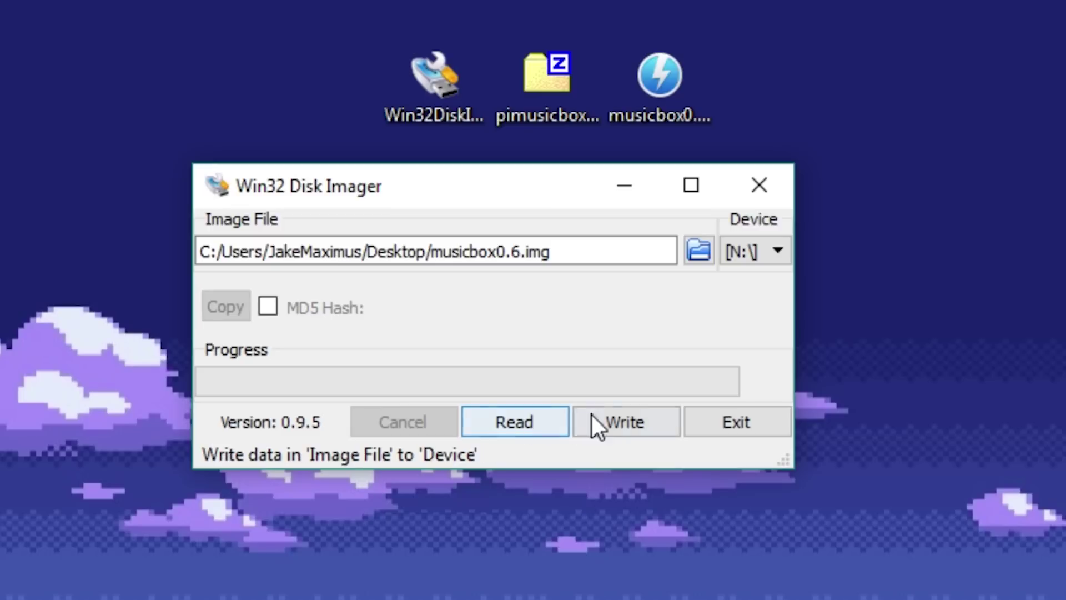
click(624, 409)
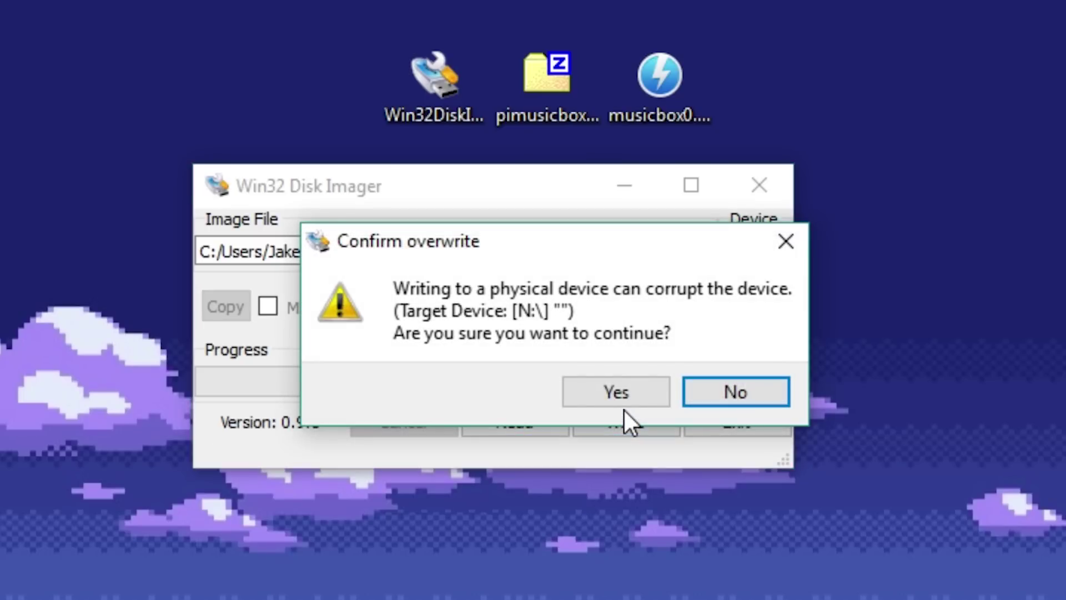
click(621, 398)
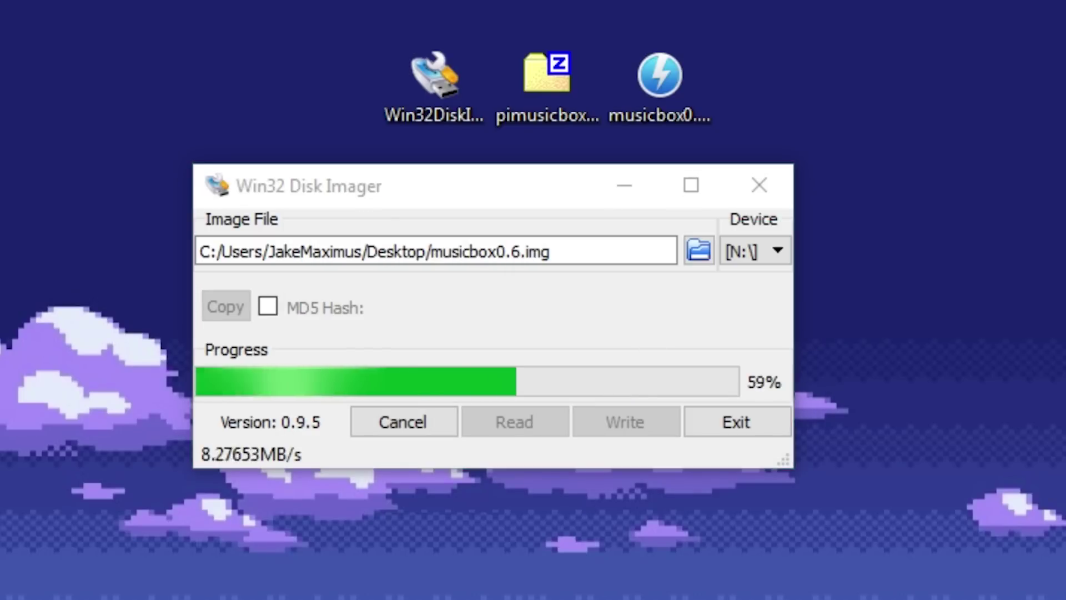
click(747, 429)
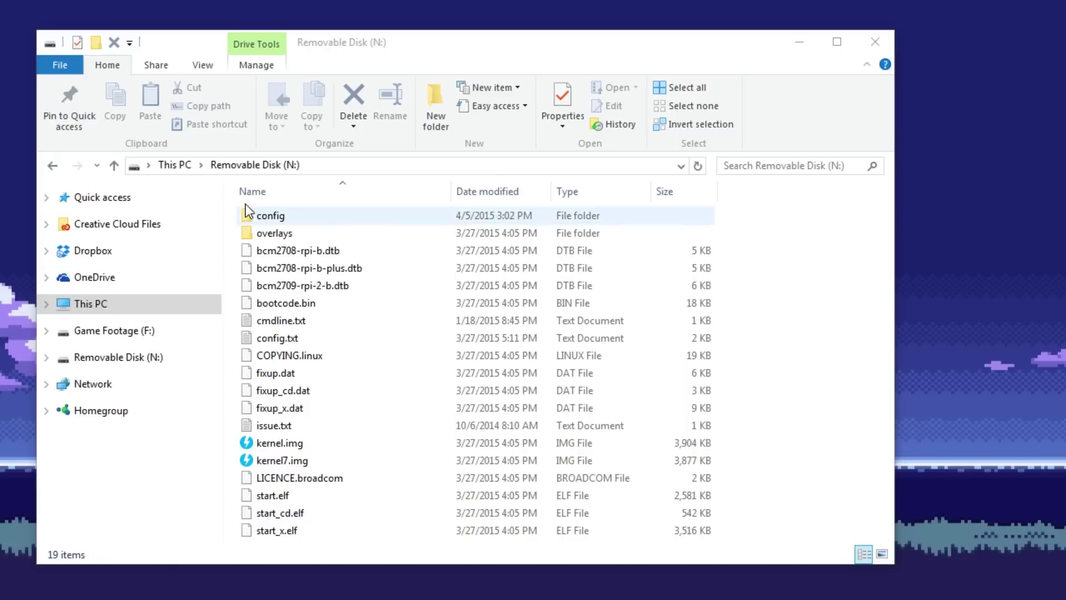
Step: Open settings.ini from the config folder on Removable Disk (N:) and go to the wifi_network setting
click(176, 165)
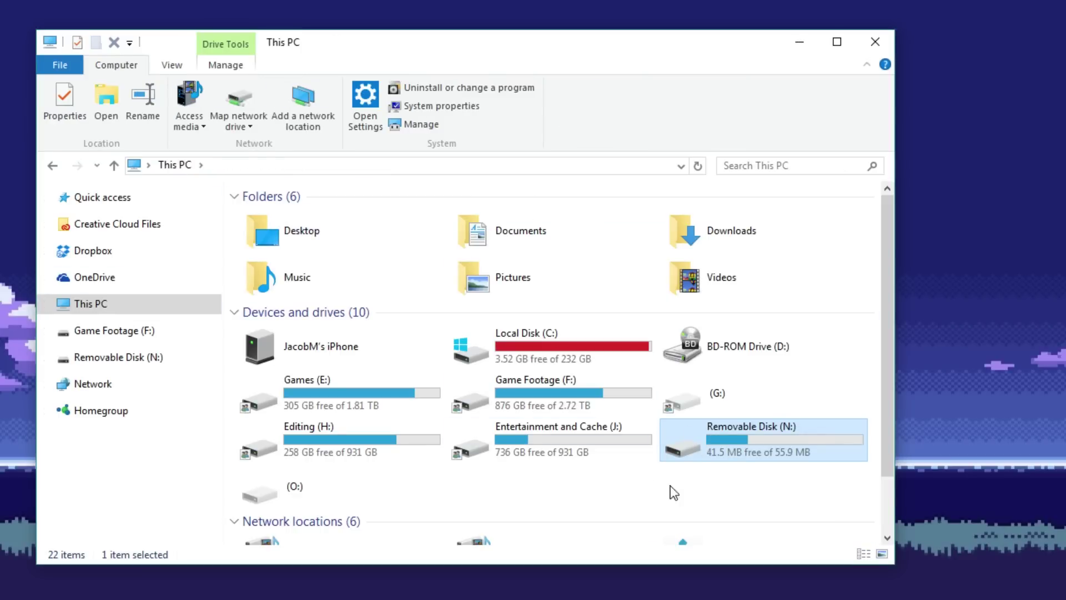
double_click(748, 449)
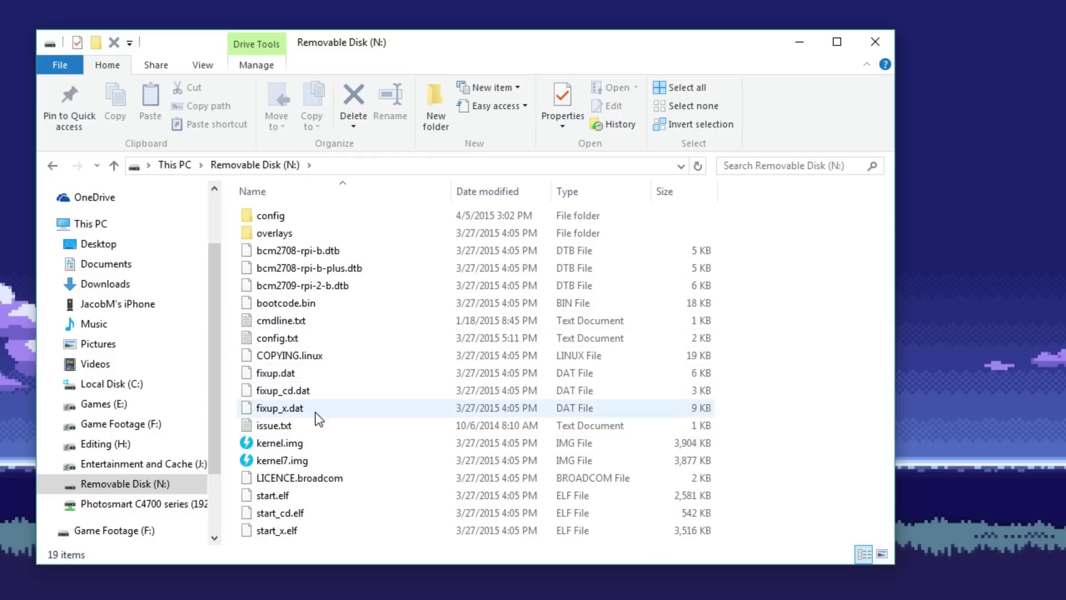
double_click(270, 216)
double_click(272, 216)
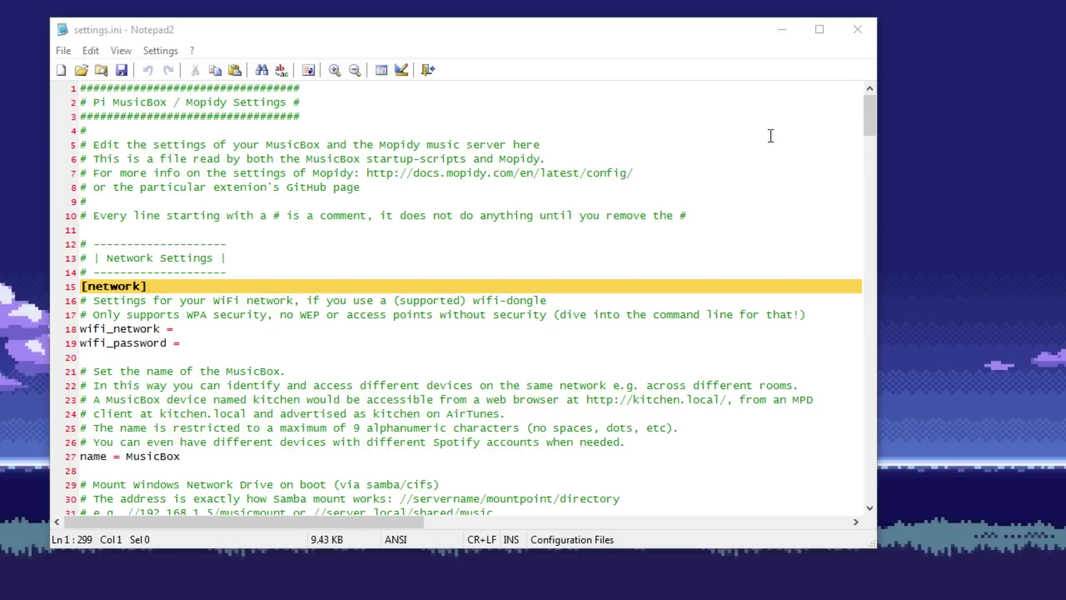
click(150, 326)
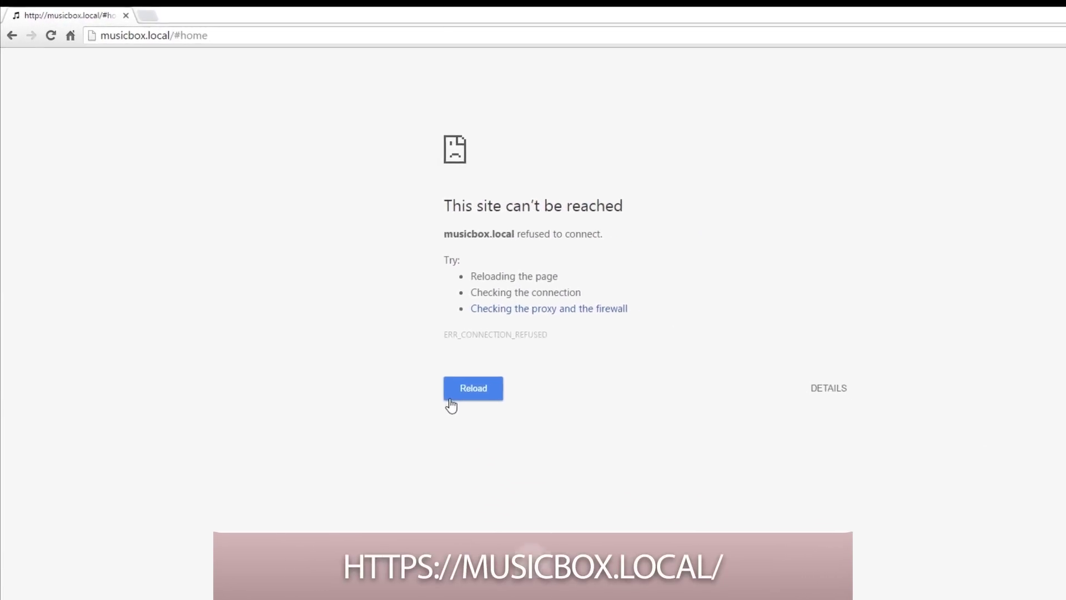
Step: Reload musicbox.local in the browser and look through Now Playing, Queue, Playlists and the local media categories under Browse
click(451, 404)
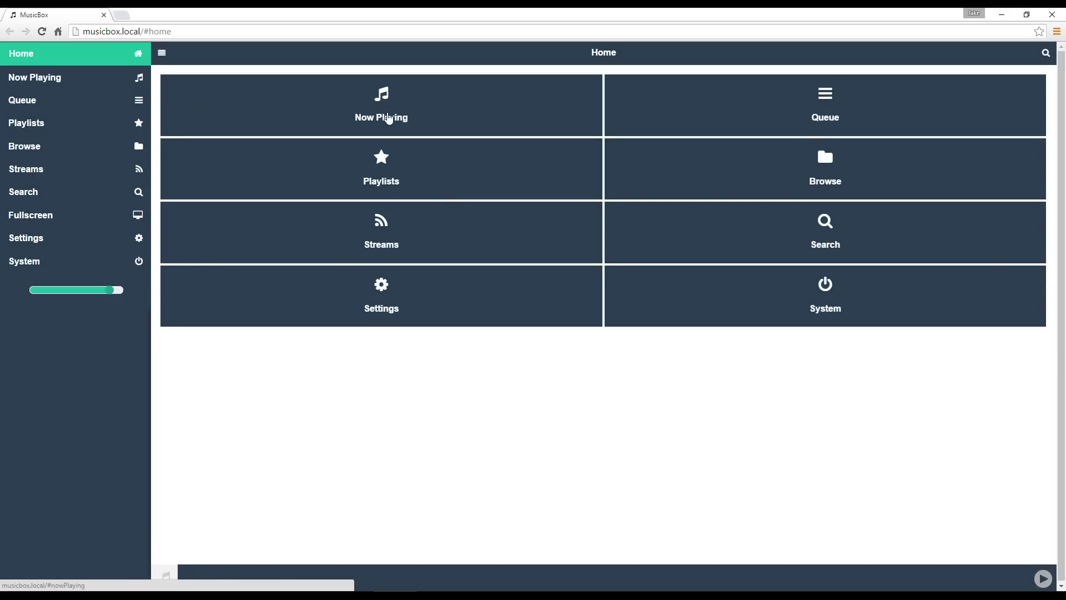
click(389, 119)
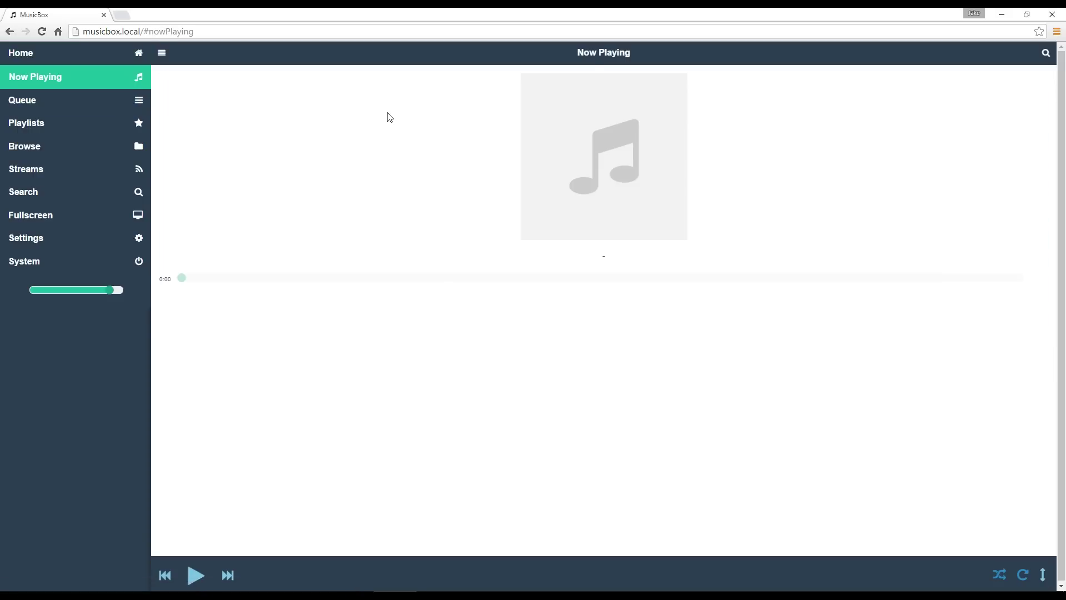
click(69, 101)
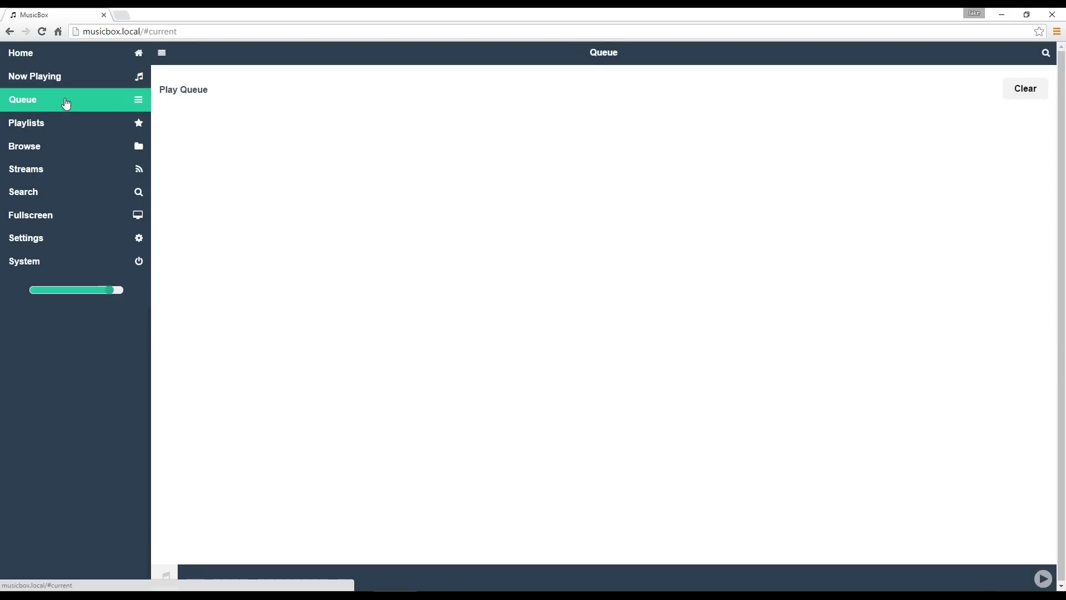
click(62, 128)
click(58, 145)
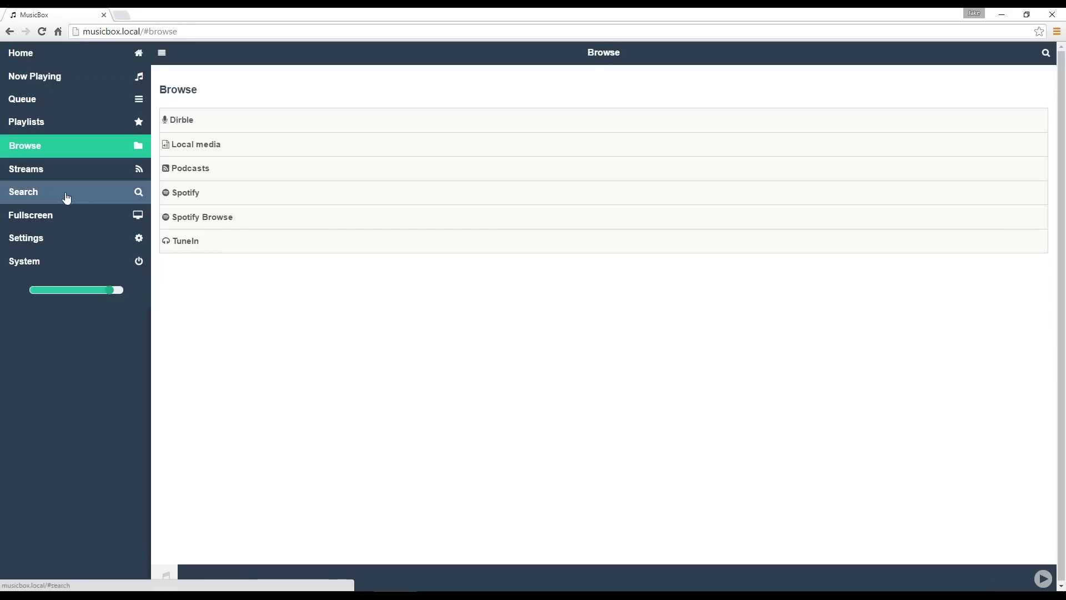
click(210, 146)
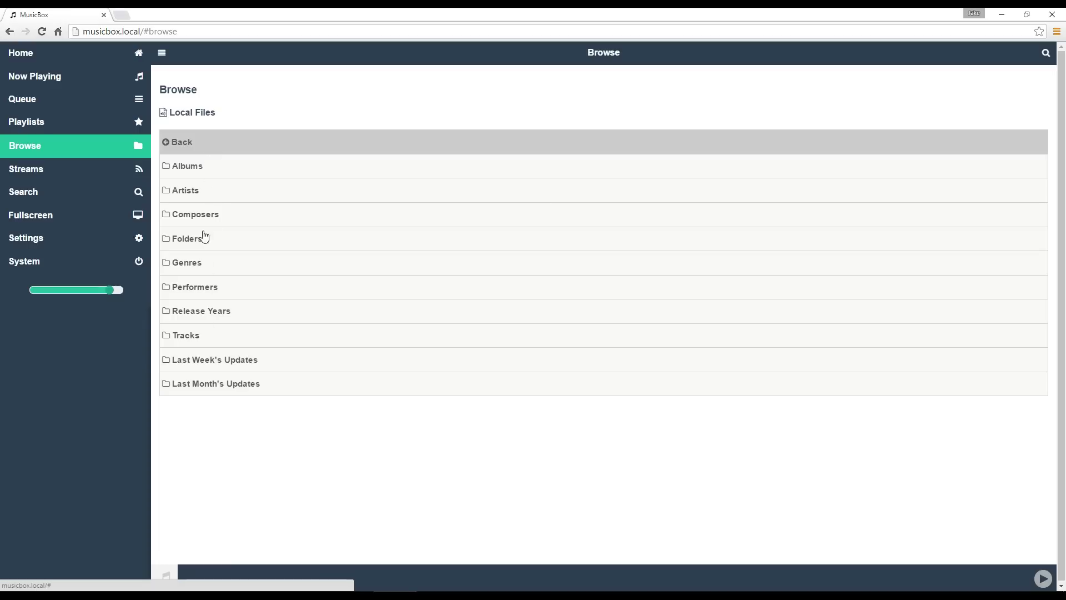
Step: Switch the MusicBox interface to fullscreen and back, and view its Home and Streams pages
click(107, 224)
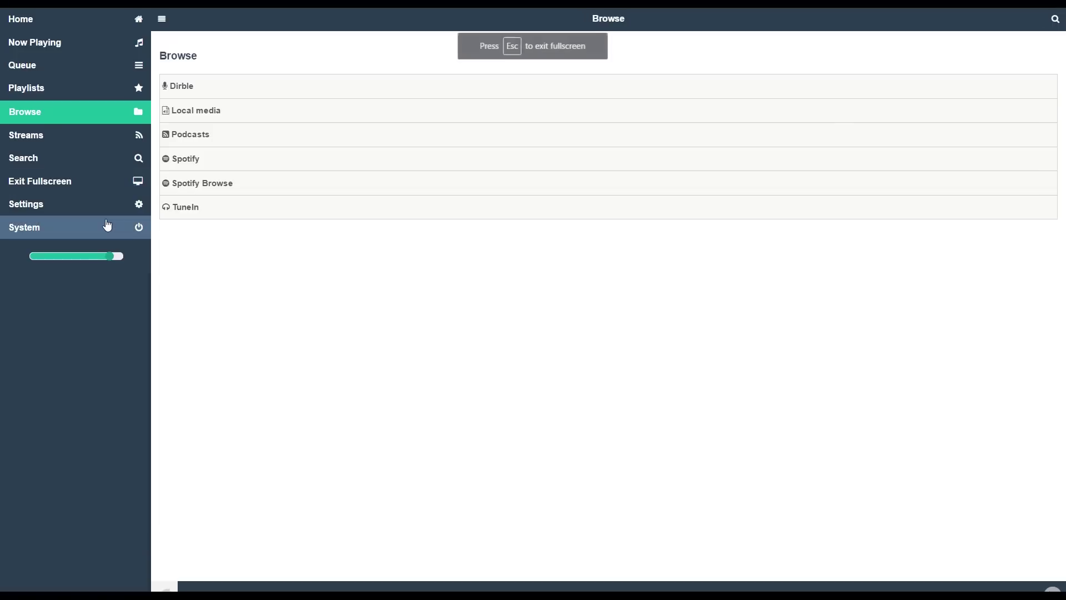
click(77, 192)
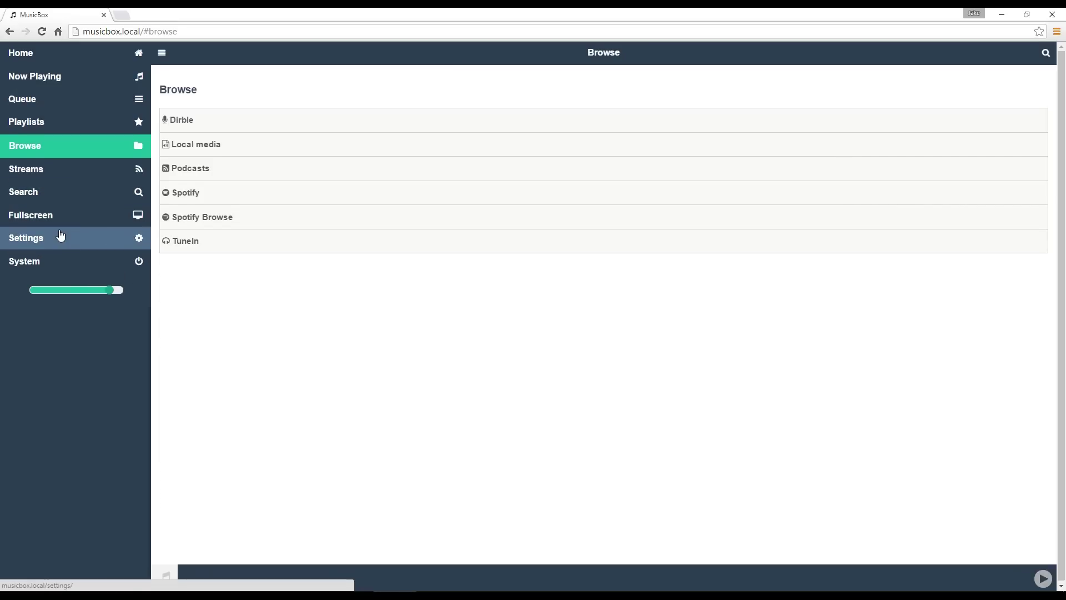
click(76, 78)
click(74, 55)
click(326, 229)
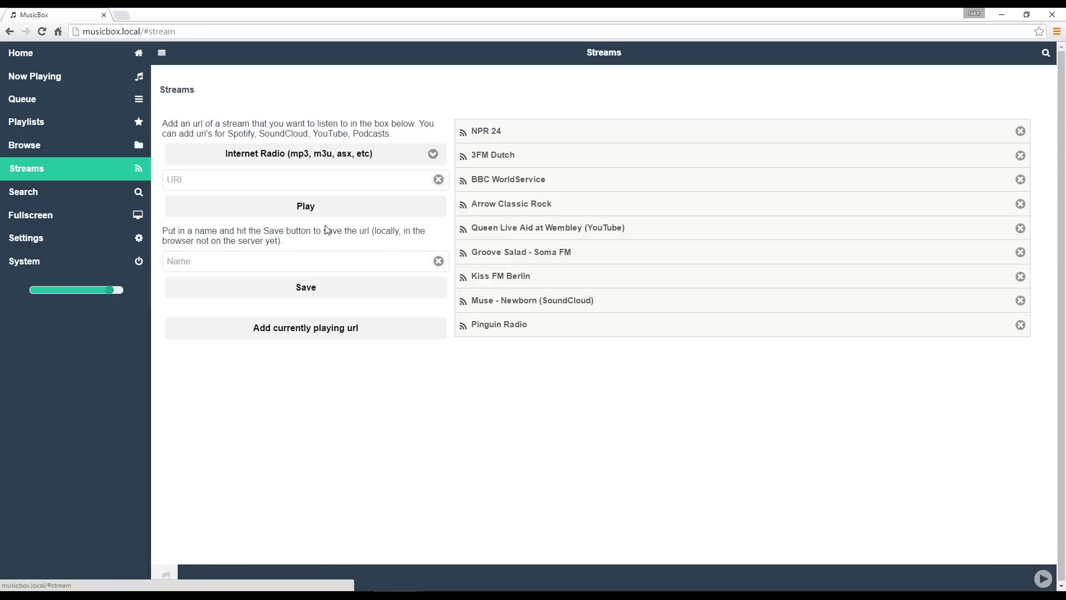
Step: Open the MusicBox settings, review the available settings and services, and expand the Network section
key(alt+Left)
click(381, 300)
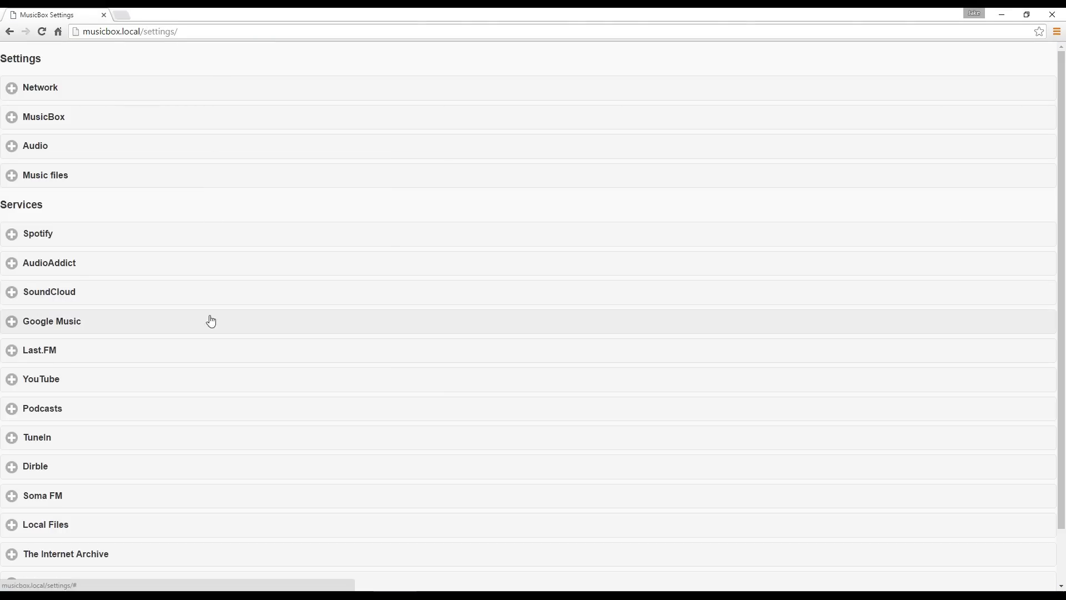
scroll(279, 520, down, 2)
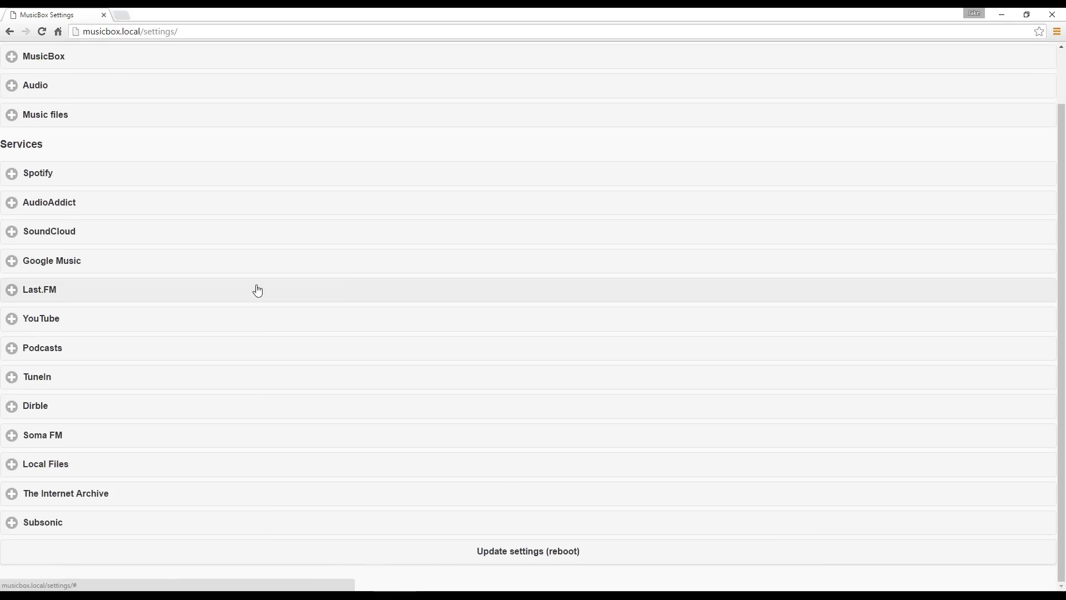
scroll(166, 228, up, 2)
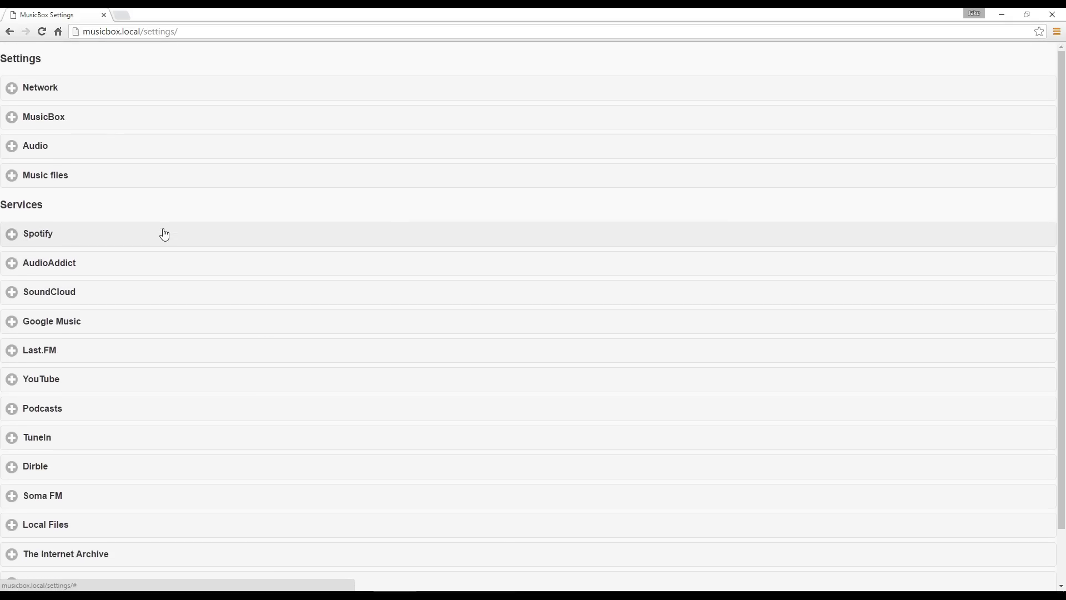
click(130, 89)
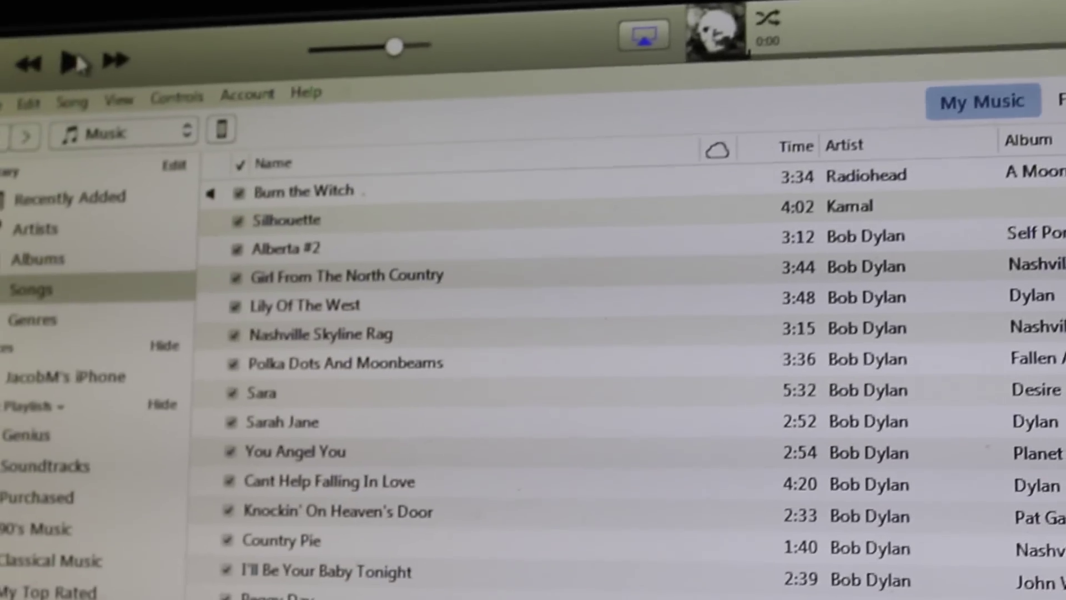
Step: Switch to iTunes, play "Burn the Witch" and open the list of AirPlay output devices
key(space)
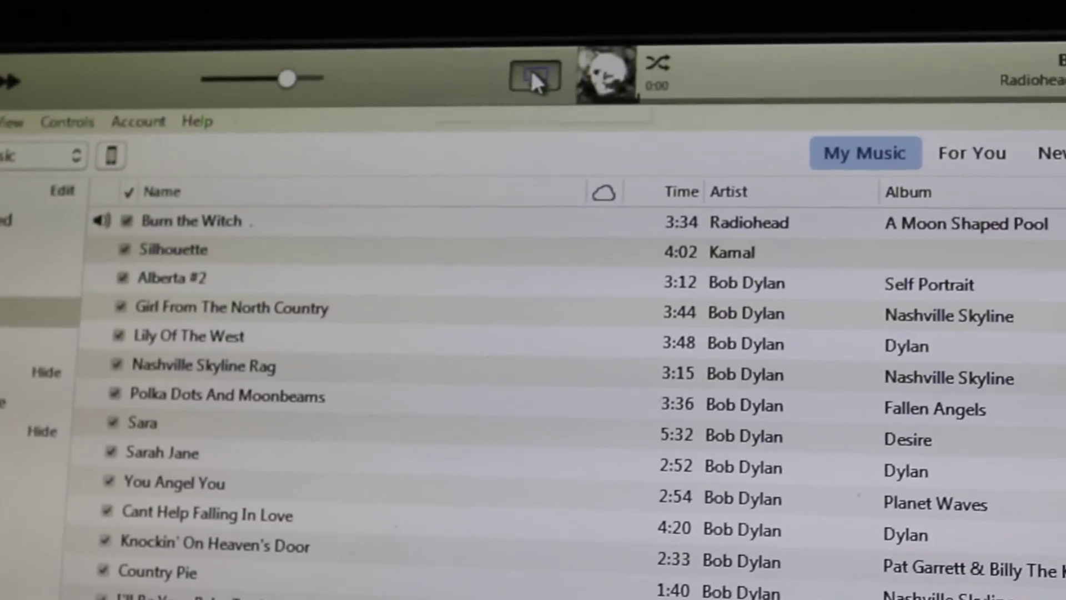
click(577, 44)
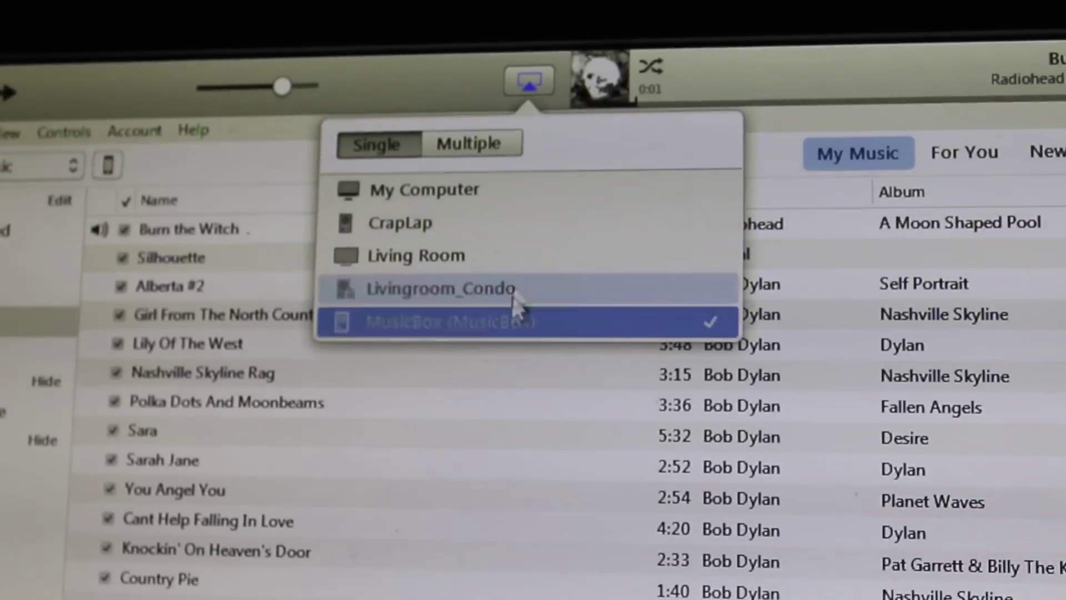